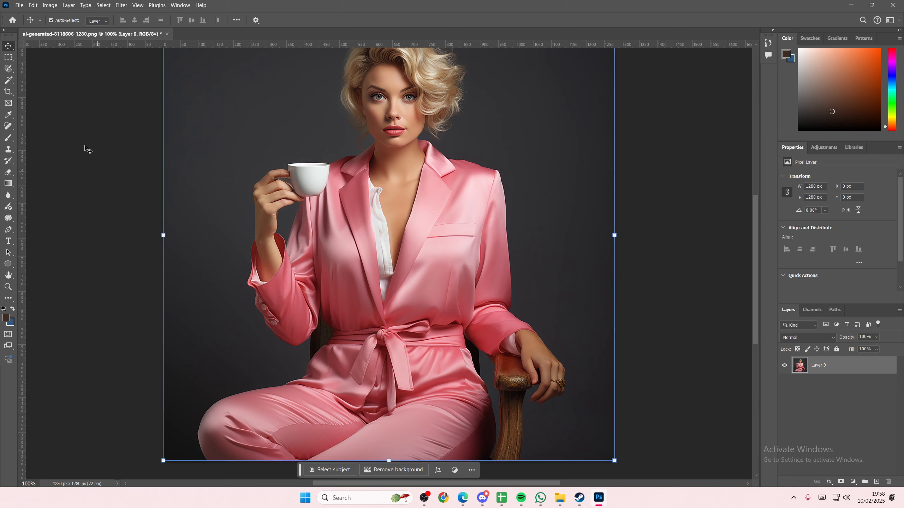
- Try selecting parts of the pink jacket's chest and lapel with the Magic Wand at tolerance 32, and clear the selection
click(9, 58)
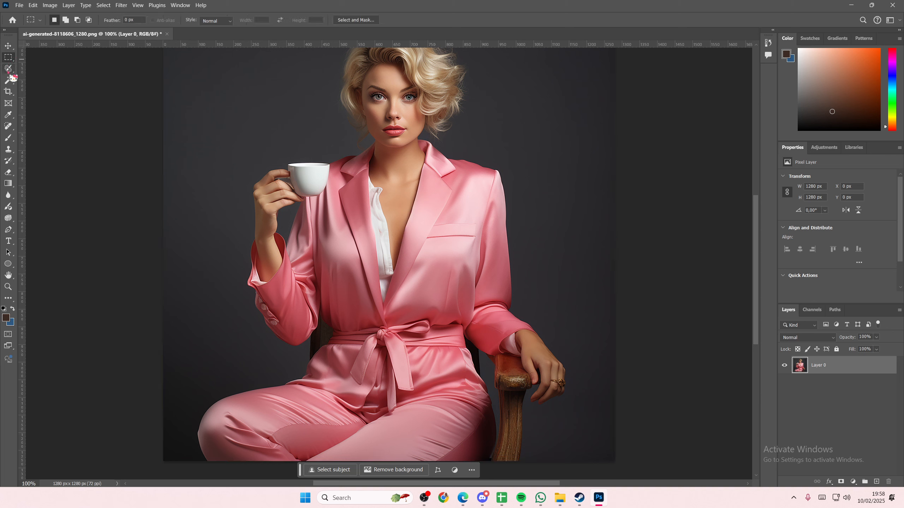
click(9, 69)
click(9, 79)
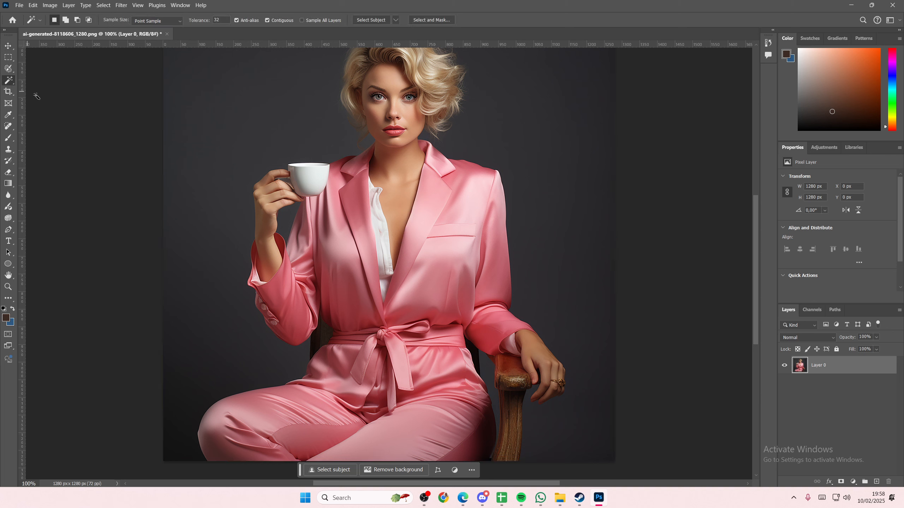
right_click(9, 82)
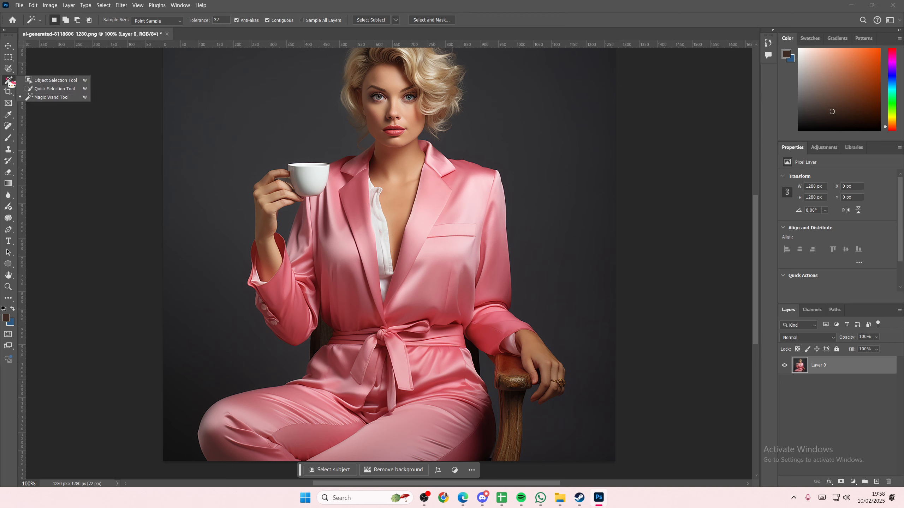
click(67, 96)
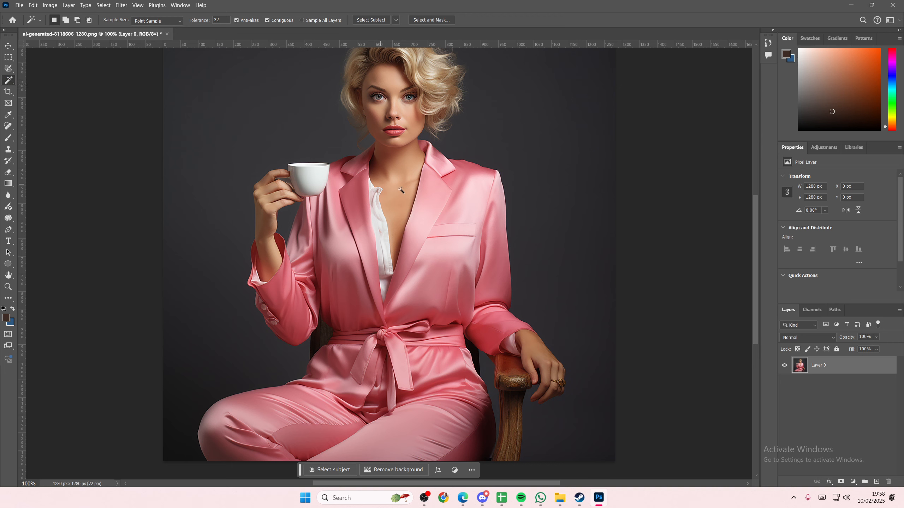
click(461, 184)
shift+click(463, 208)
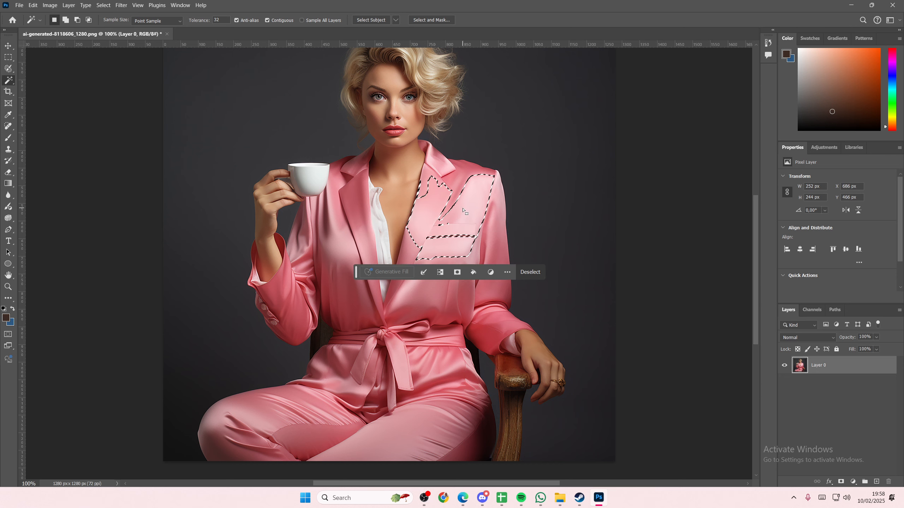
click(453, 189)
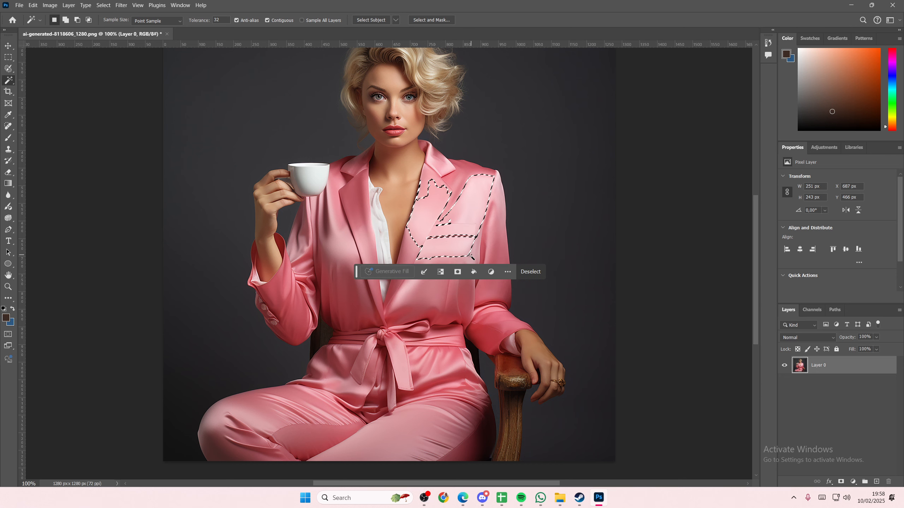
click(347, 182)
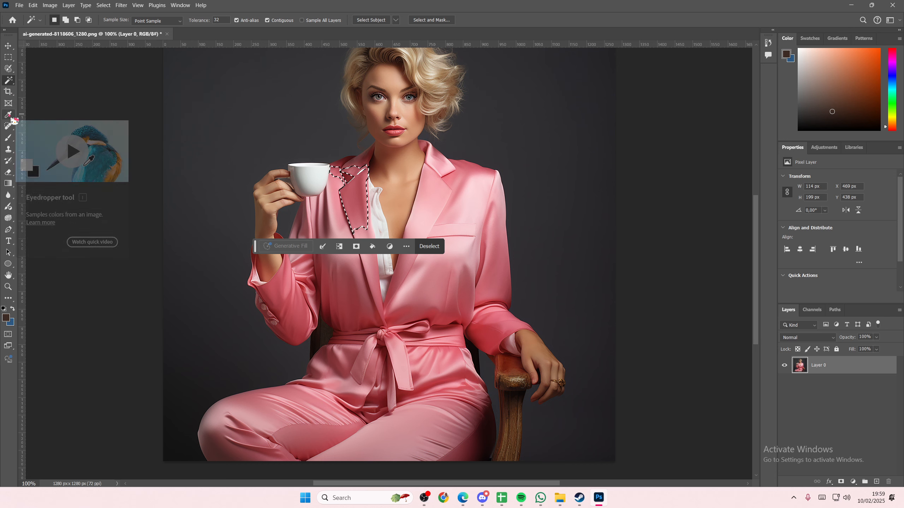
scroll(2, 141, up, 3)
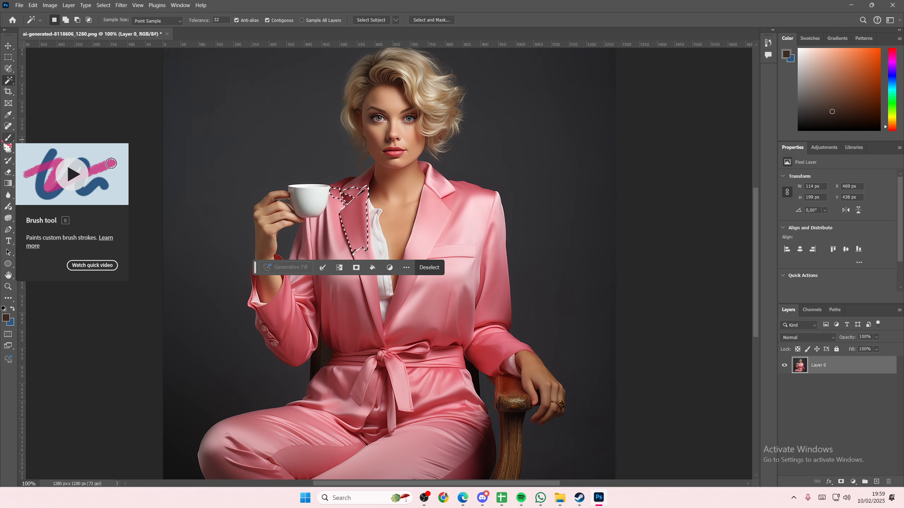
click(5, 60)
click(372, 181)
- Trace a closed Pen path around the lips and convert it into a new selection with a 0-pixel feather
scroll(401, 265, down, 11)
scroll(370, 261, up, 9)
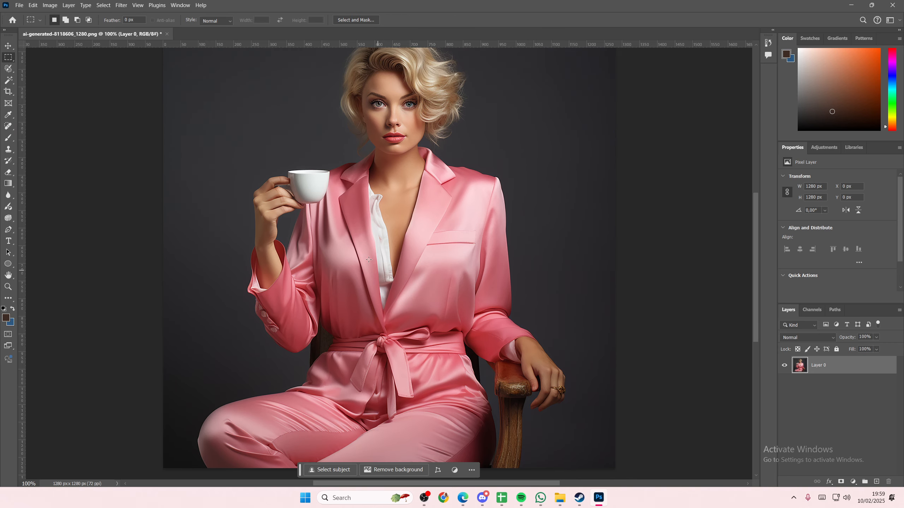
scroll(368, 259, up, 8)
key(ctrl+plus)
key(ctrl+plus)
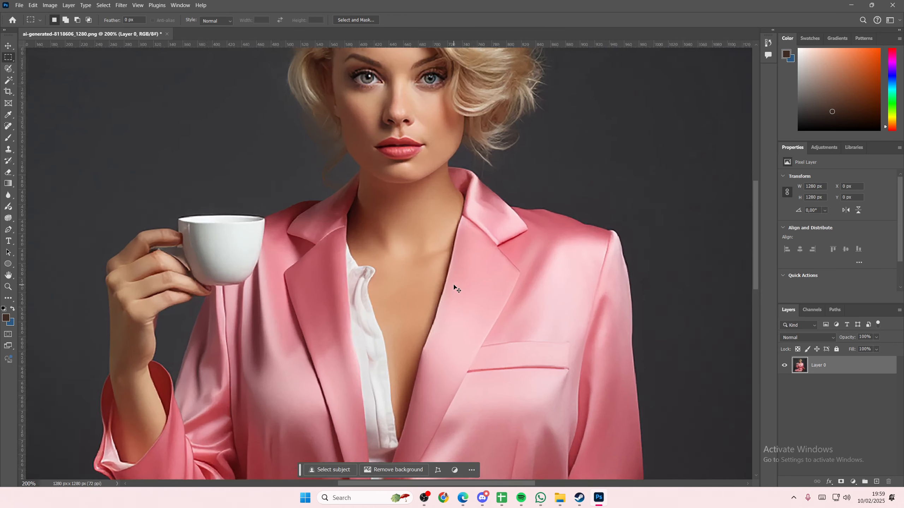
scroll(455, 287, up, 7)
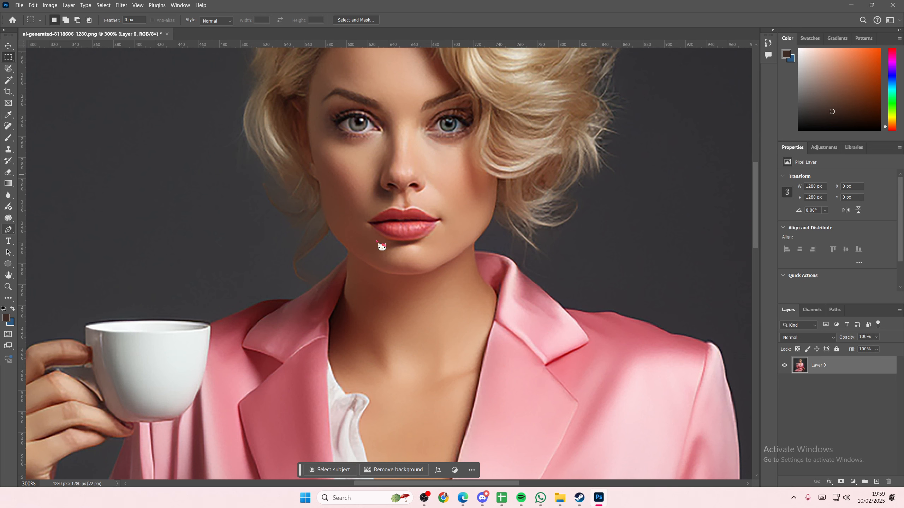
key(p)
key(ctrl+plus)
key(ctrl+plus)
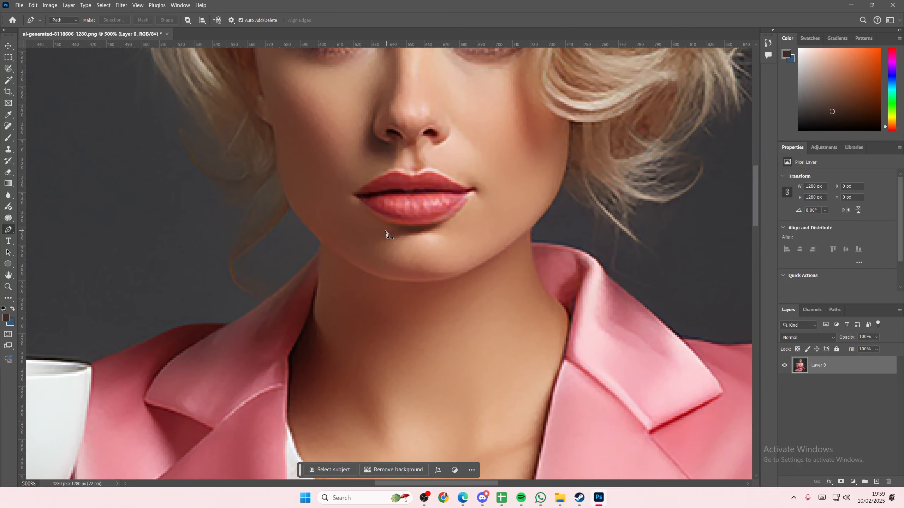
scroll(377, 242, up, 1)
click(353, 214)
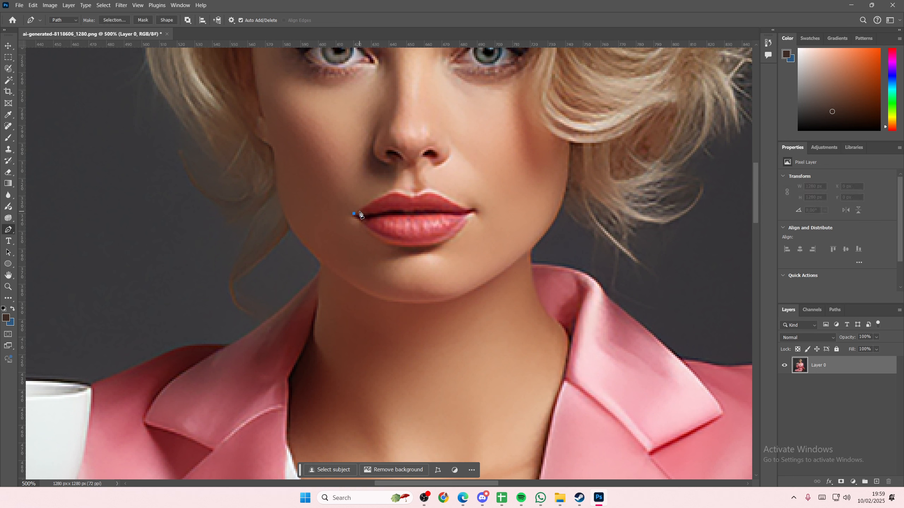
drag(359, 211, 362, 209)
click(409, 198)
drag(462, 210, 472, 214)
click(473, 213)
drag(380, 236, 374, 234)
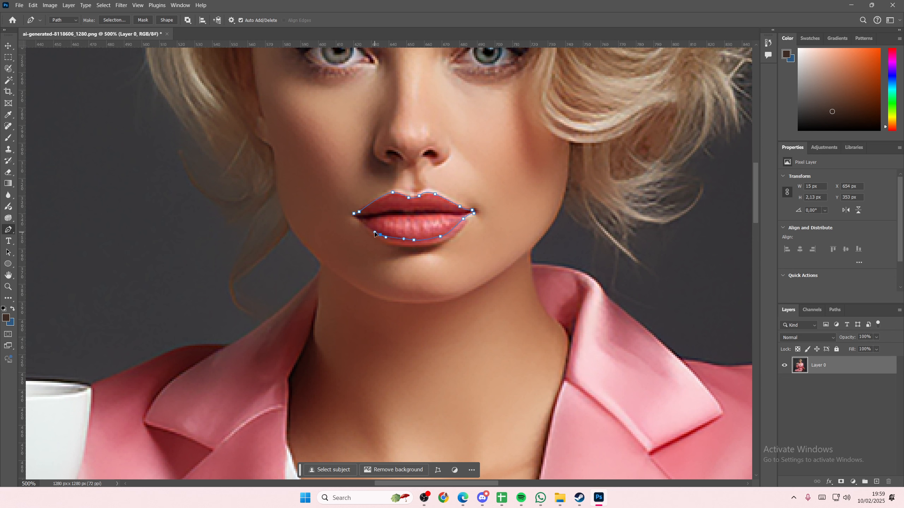
click(354, 215)
click(114, 20)
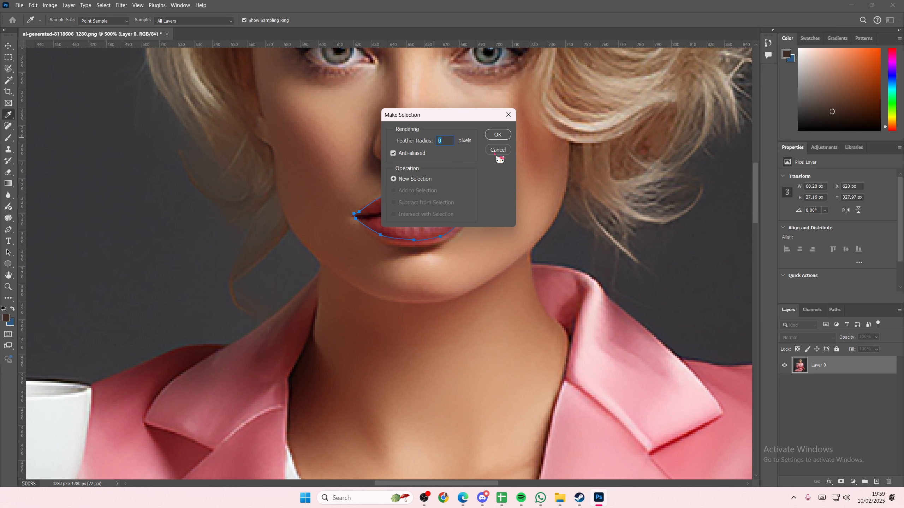
click(497, 134)
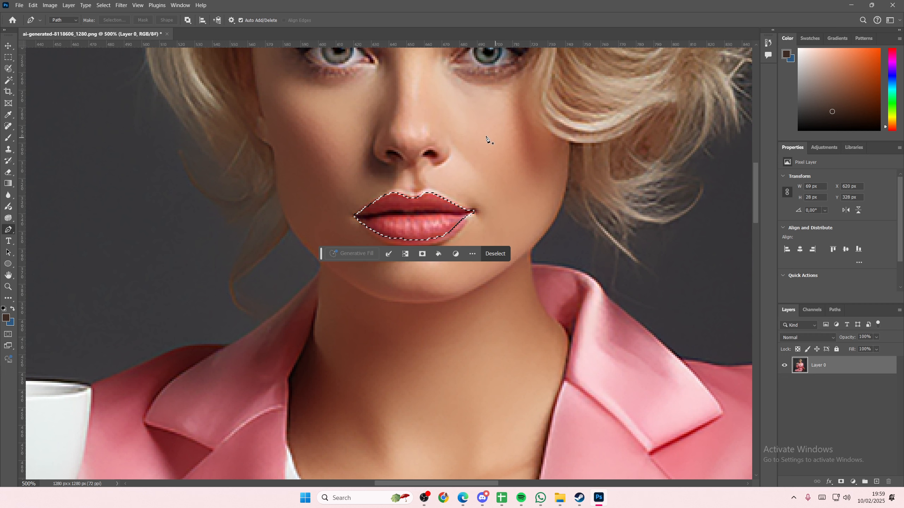
- Apply a Color Balance adjustment to the selected lips with midtone color levels +69, -100 and -100
click(52, 6)
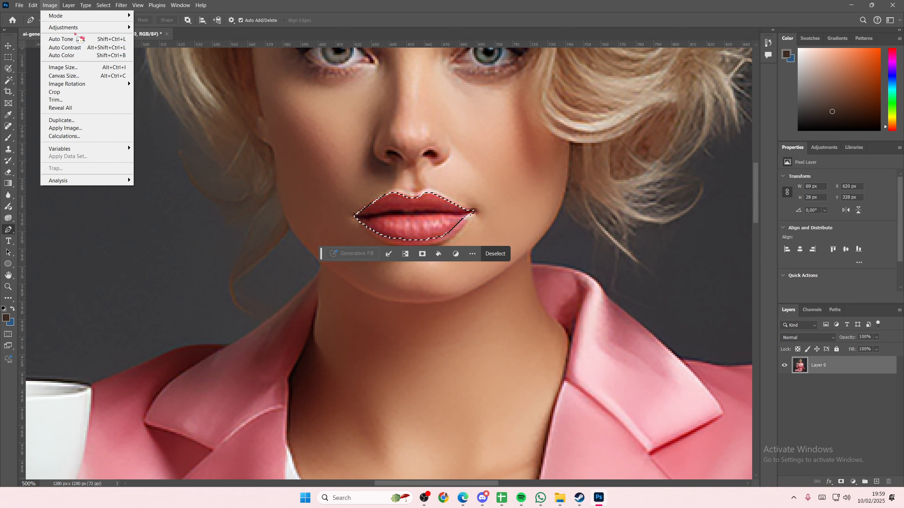
mouse_move(89, 28)
click(213, 80)
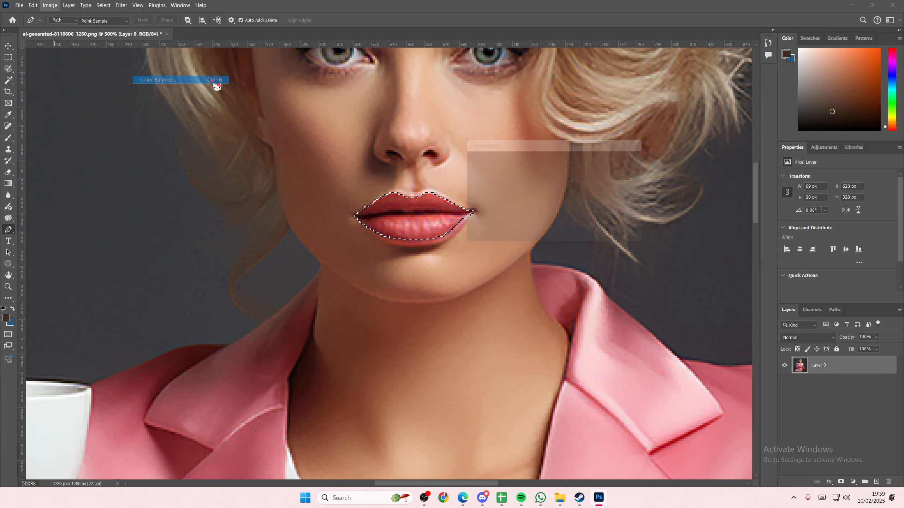
drag(564, 147, 651, 161)
drag(634, 197, 671, 207)
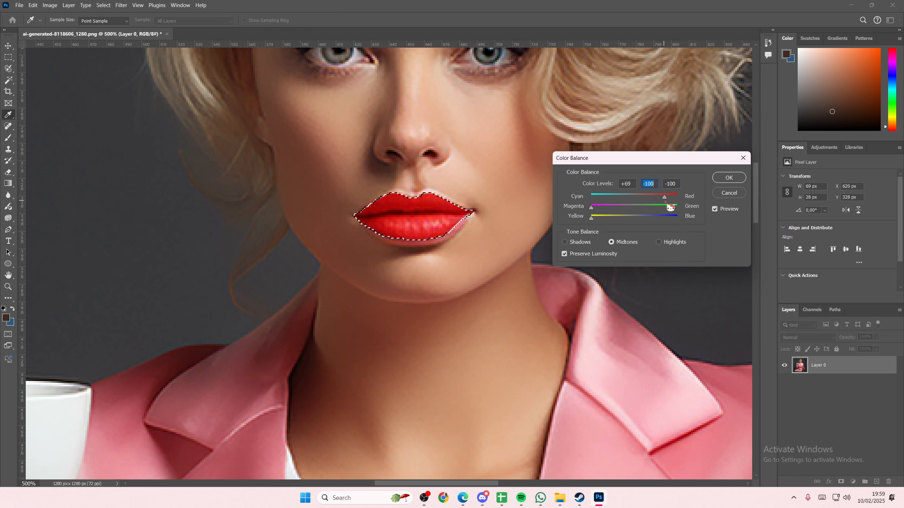
click(729, 177)
- Darken the selected lips with Brightness/Contrast at brightness -122 and contrast -20, and clear the selection
key(p)
click(50, 5)
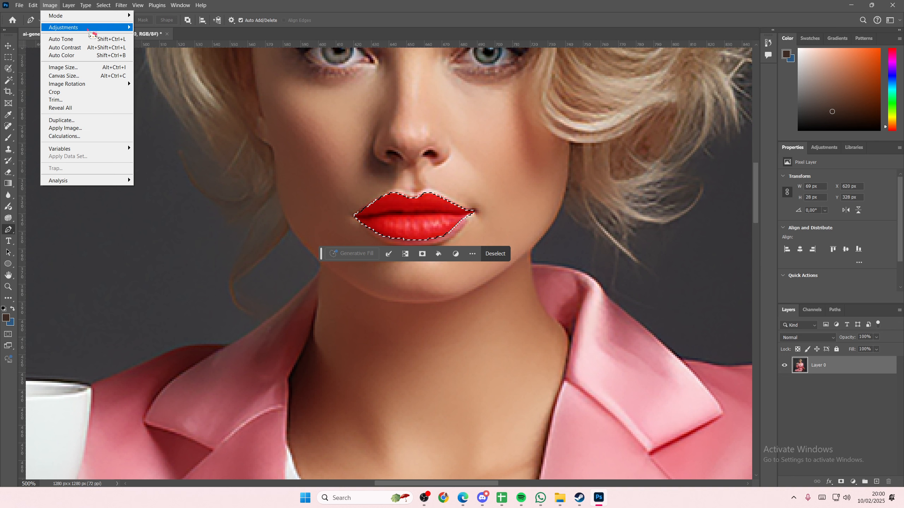
mouse_move(92, 29)
click(165, 29)
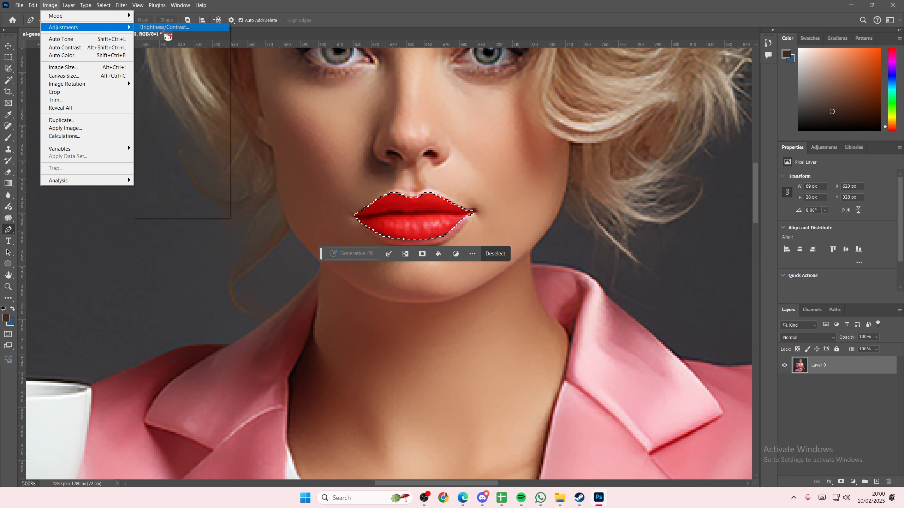
drag(639, 182, 610, 191)
drag(649, 212, 629, 222)
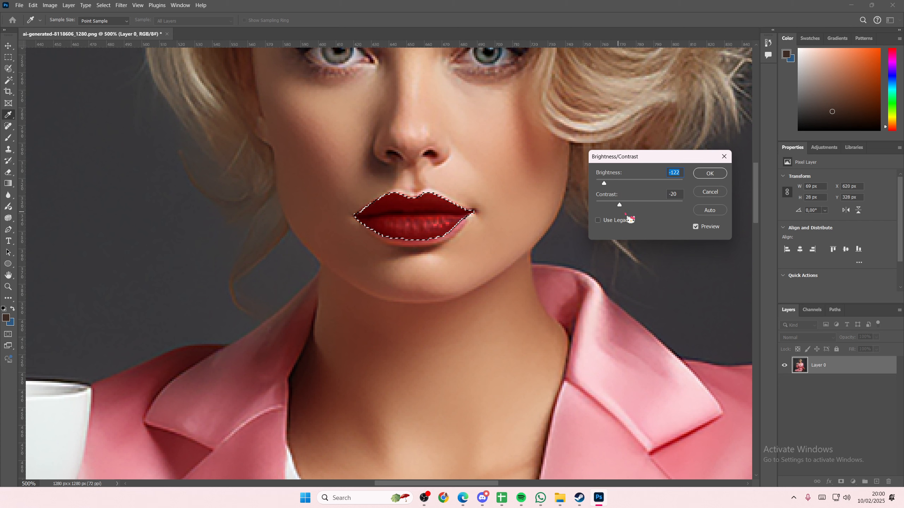
click(710, 173)
key(p)
click(8, 56)
click(143, 119)
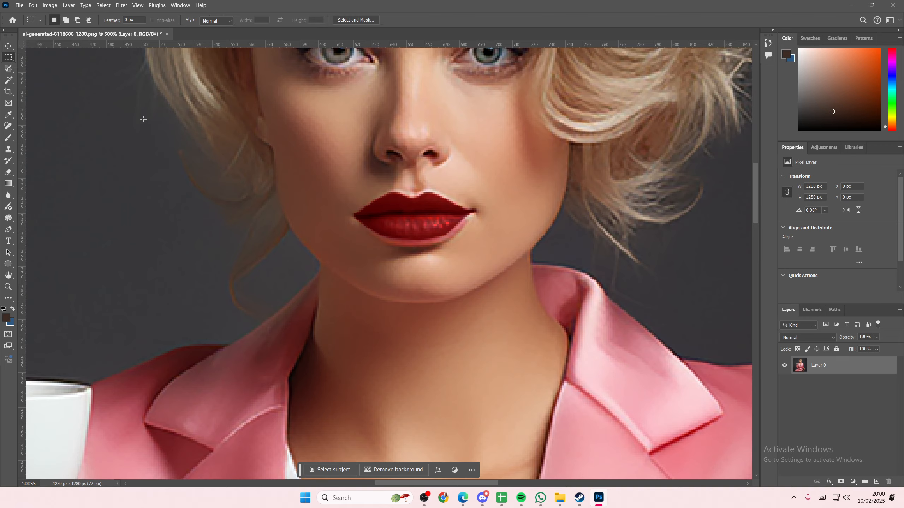
- Examine the recolored lips close up and in the context of the whole portrait
scroll(254, 160, up, 1)
key(ctrl+minus)
key(ctrl+minus)
key(ctrl+minus)
key(ctrl+minus)
key(ctrl+minus)
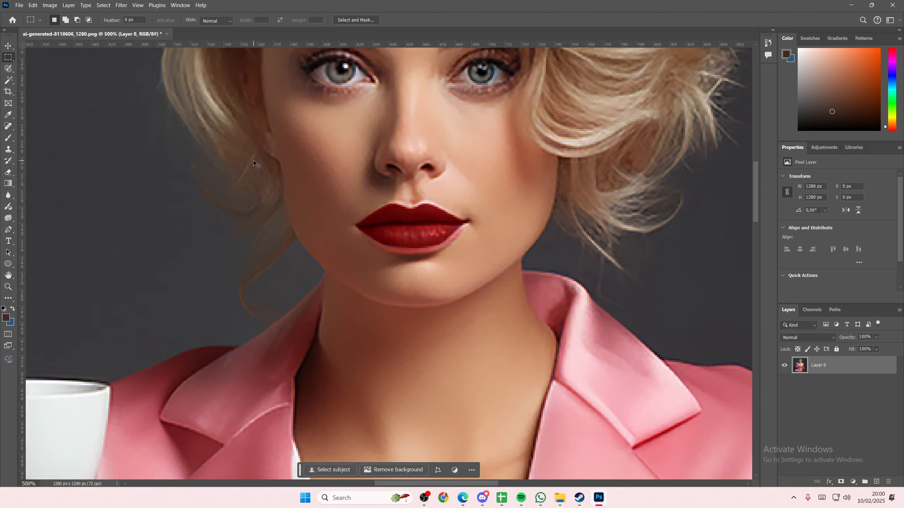
key(ctrl+plus)
key(ctrl+plus)
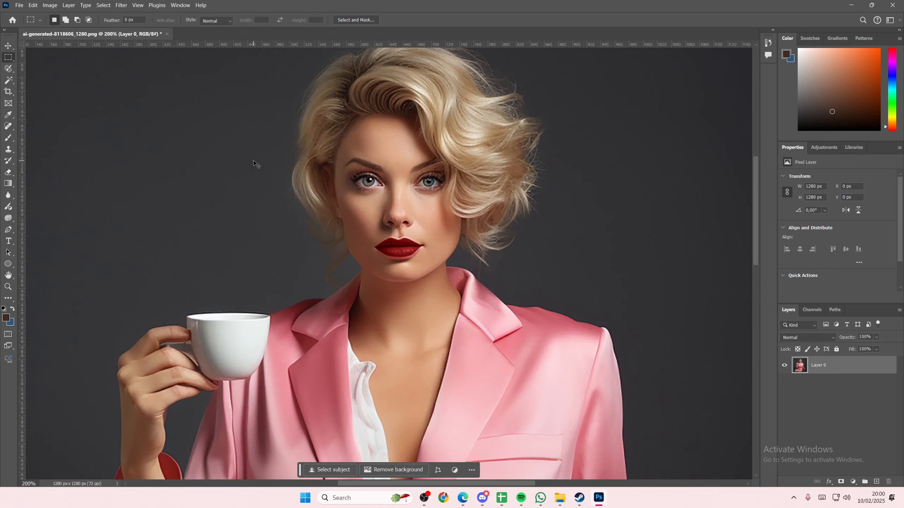
key(ctrl+minus)
key(ctrl+minus)
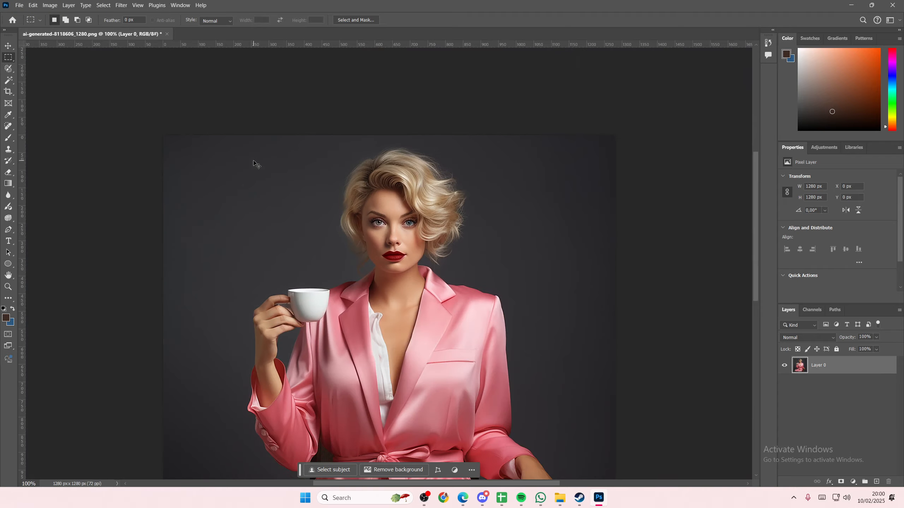
- Start a Pen path at the outer corner of the fully exposed eye on the image's left side
key(ctrl+plus)
key(ctrl+plus)
key(ctrl+plus)
key(ctrl+plus)
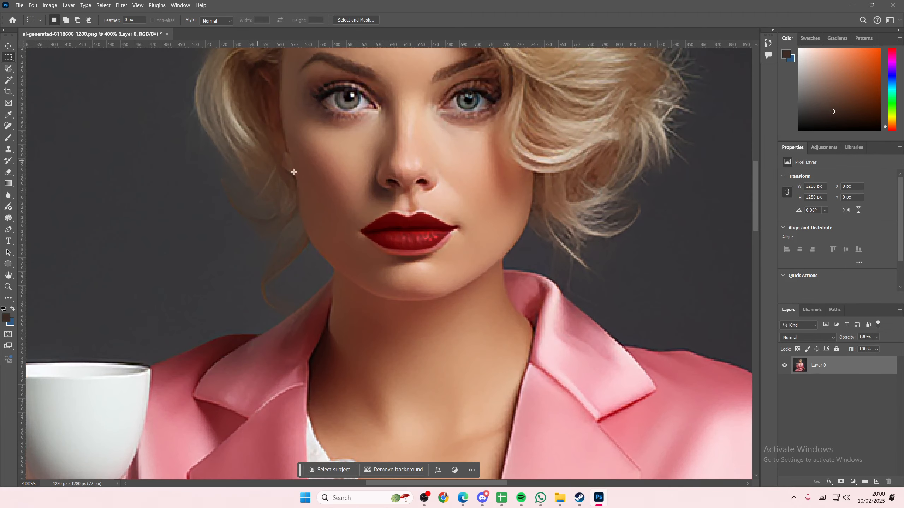
scroll(305, 236, up, 5)
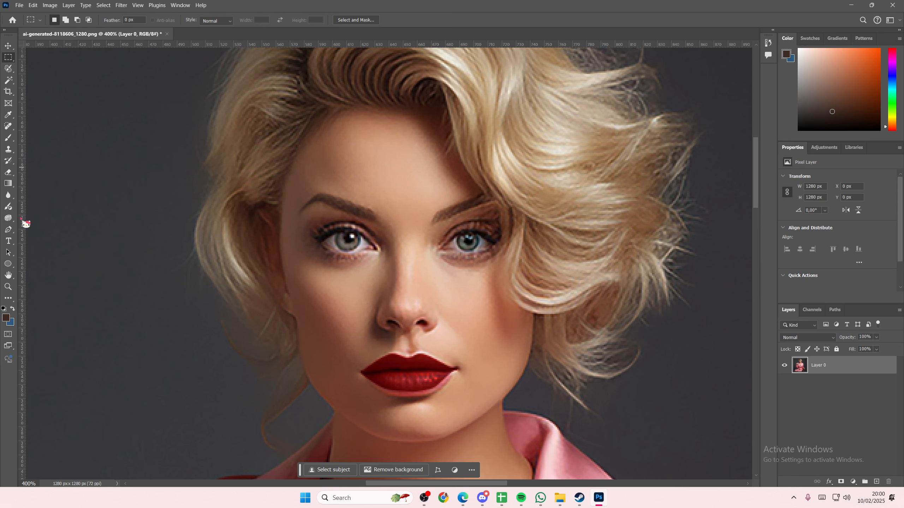
click(11, 230)
key(ctrl+plus)
key(ctrl+plus)
key(ctrl+plus)
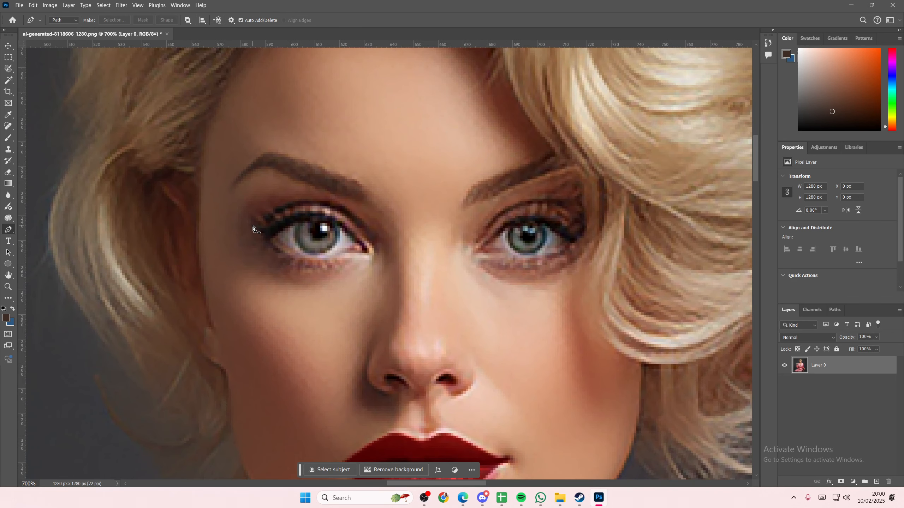
click(255, 226)
drag(307, 204, 333, 210)
drag(378, 257, 387, 264)
key(ctrl+z)
key(ctrl+z)
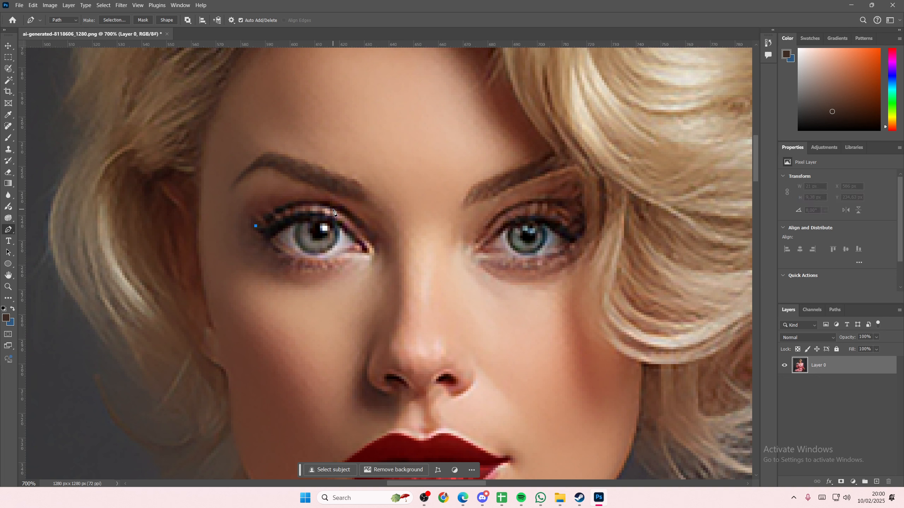
- Trace the upper and lower lids to close the Pen path around the eye, and convert it into a selection
drag(327, 206, 357, 219)
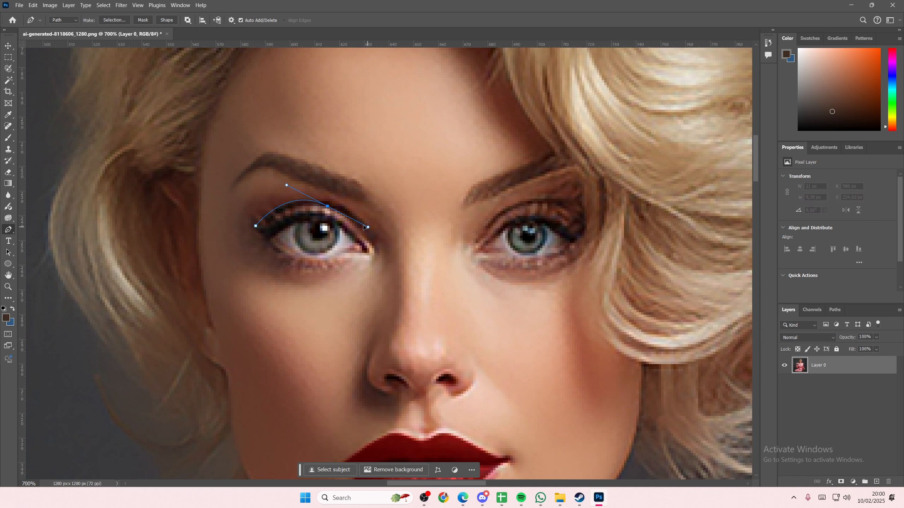
click(377, 253)
drag(369, 258, 300, 267)
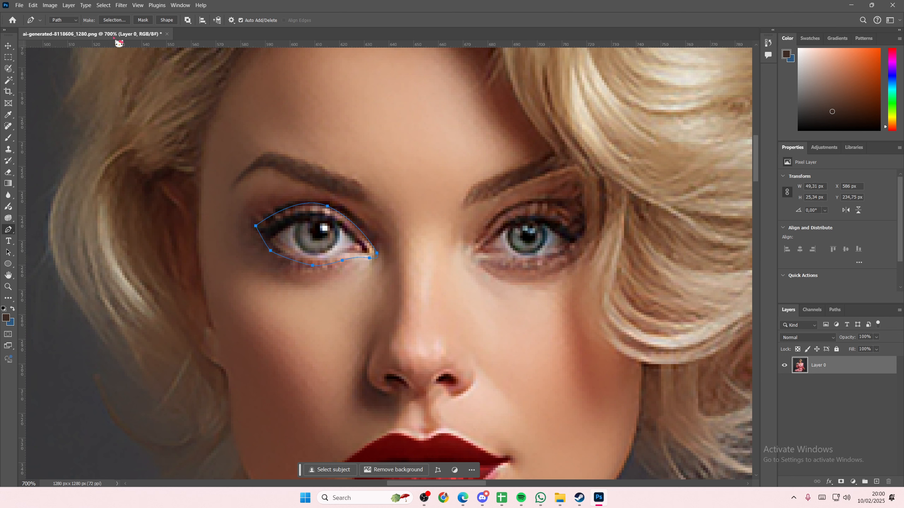
click(114, 20)
click(498, 135)
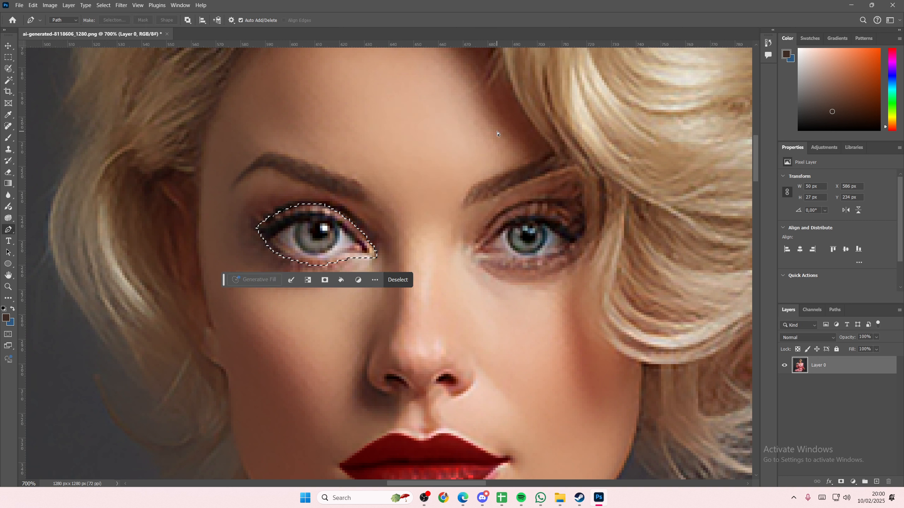
- Copy the selected eye to a new layer and move the copy onto the forehead above the eyebrow
key(ctrl+j)
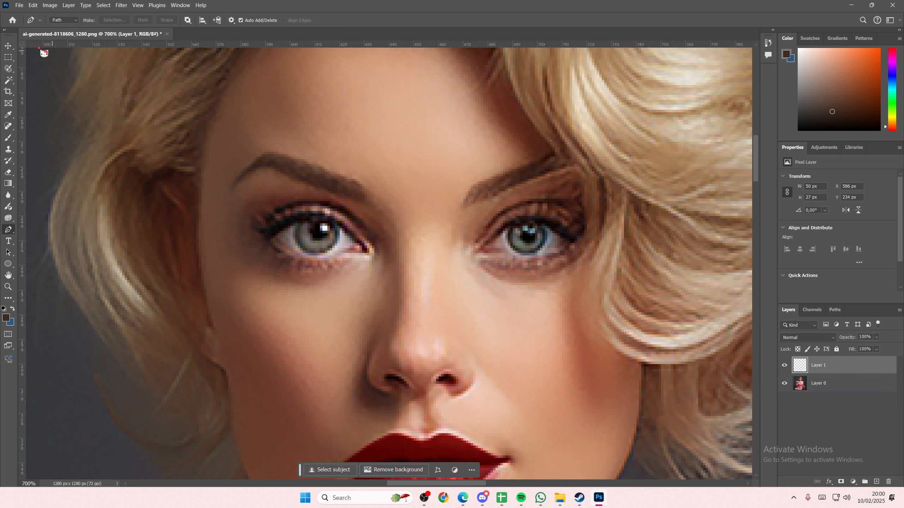
click(8, 46)
drag(316, 239, 316, 110)
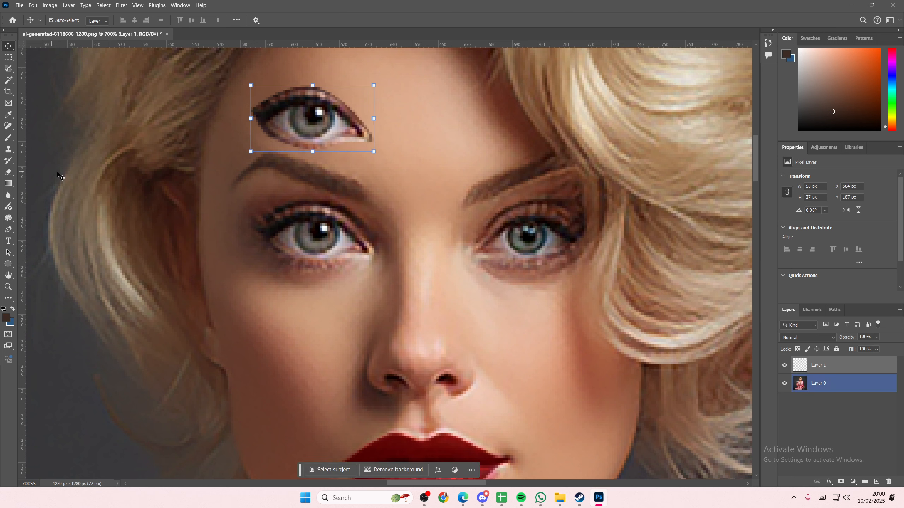
- Set the Eraser to a 3 px brush at 100% opacity and erase the fringe at the copied eye's inner corner
click(8, 172)
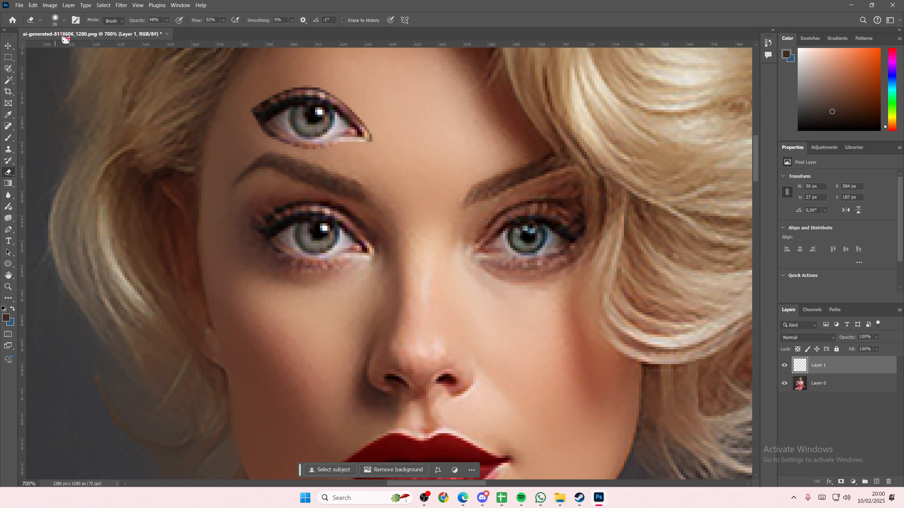
click(64, 20)
drag(60, 48, 50, 48)
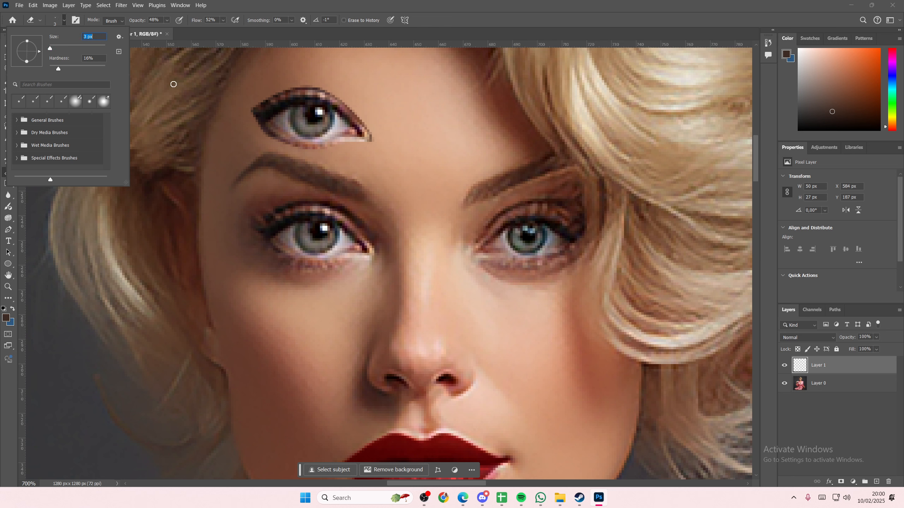
click(368, 147)
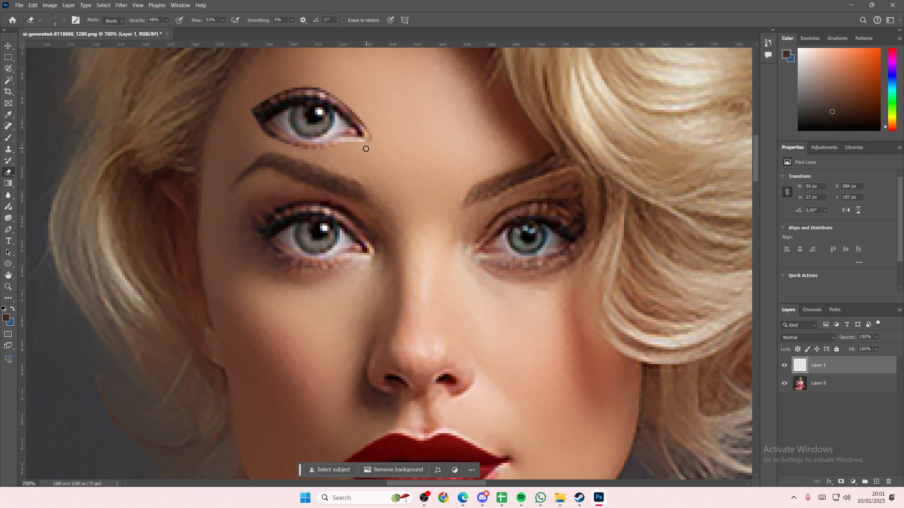
click(167, 19)
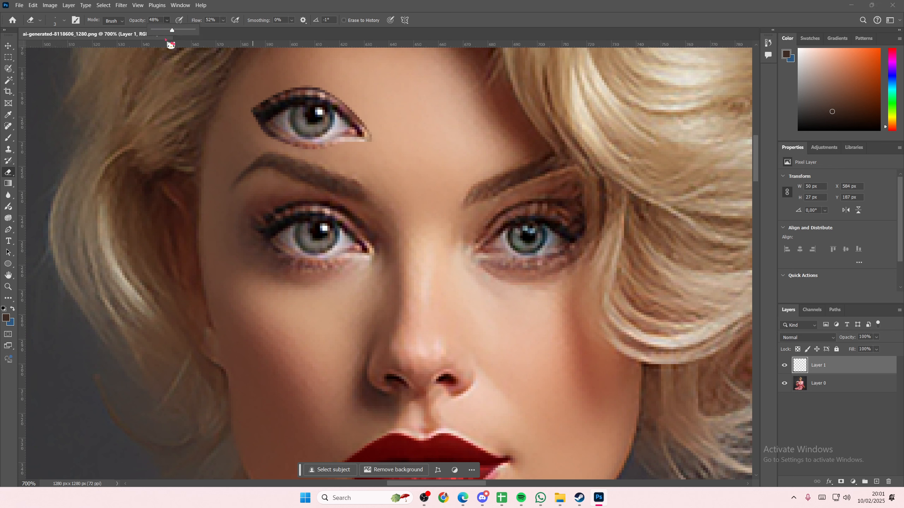
key(0)
click(371, 135)
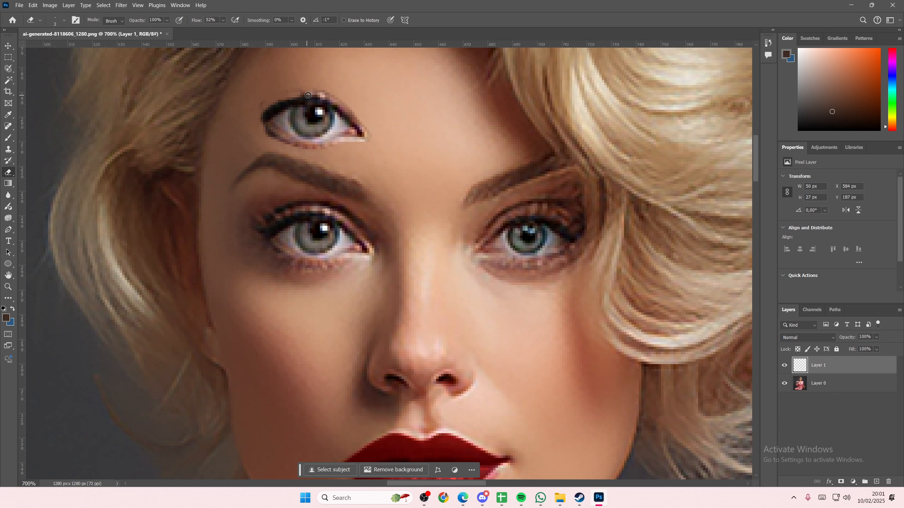
- Erase the remaining lash and skin fringe around the upper lid and both corners of the copied eye
key(ctrl+z)
mouse_move(282, 93)
mouse_down()
mouse_move(317, 88)
mouse_move(268, 93)
mouse_move(260, 123)
mouse_up()
key(ctrl+z)
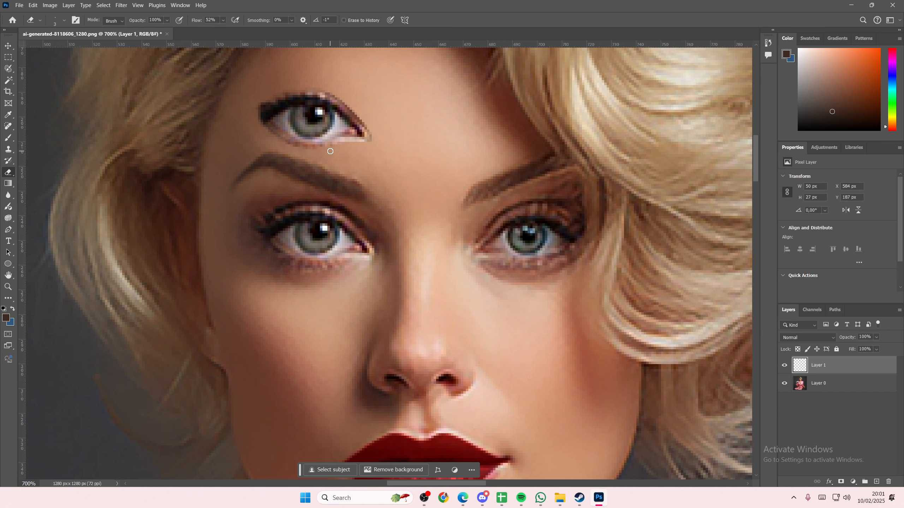
drag(365, 124, 369, 139)
drag(261, 105, 257, 112)
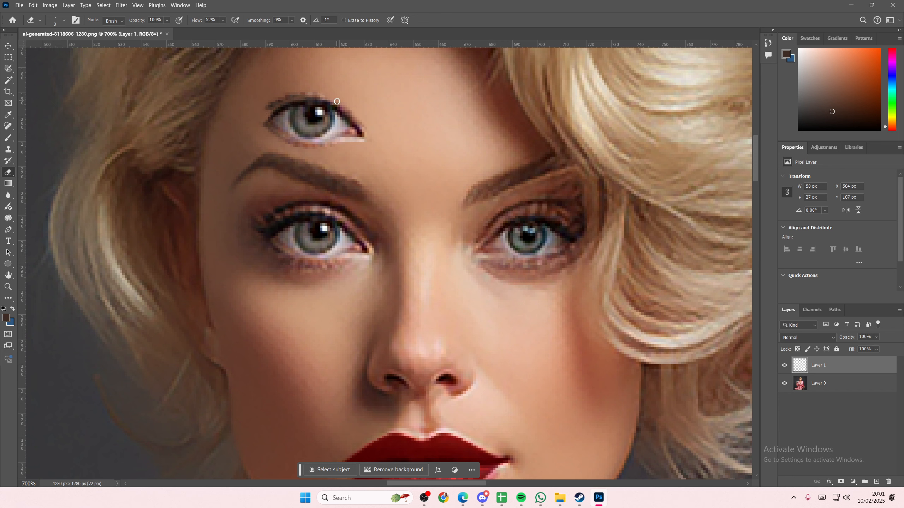
mouse_move(337, 101)
mouse_down()
mouse_move(322, 94)
mouse_move(264, 111)
mouse_up()
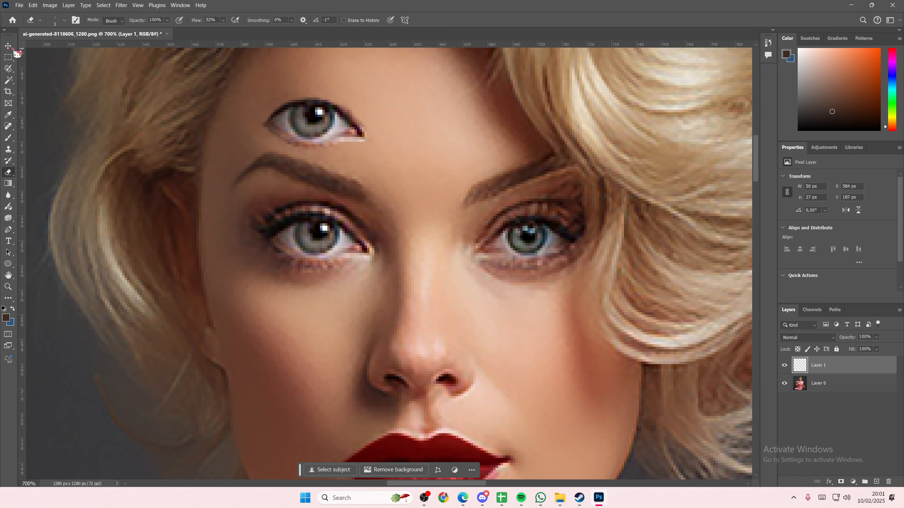
- Enlarge the trimmed eye copy to about 58 by 30 px and move it onto the cheek directly below the original eye
key(ctrl+t)
drag(310, 124, 279, 120)
drag(343, 151, 355, 156)
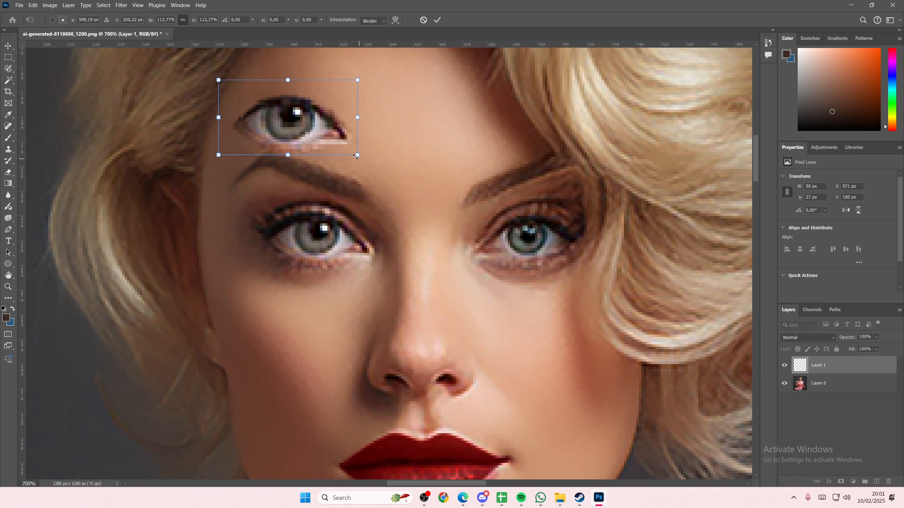
drag(364, 78, 359, 70)
drag(306, 116, 324, 307)
key(Return)
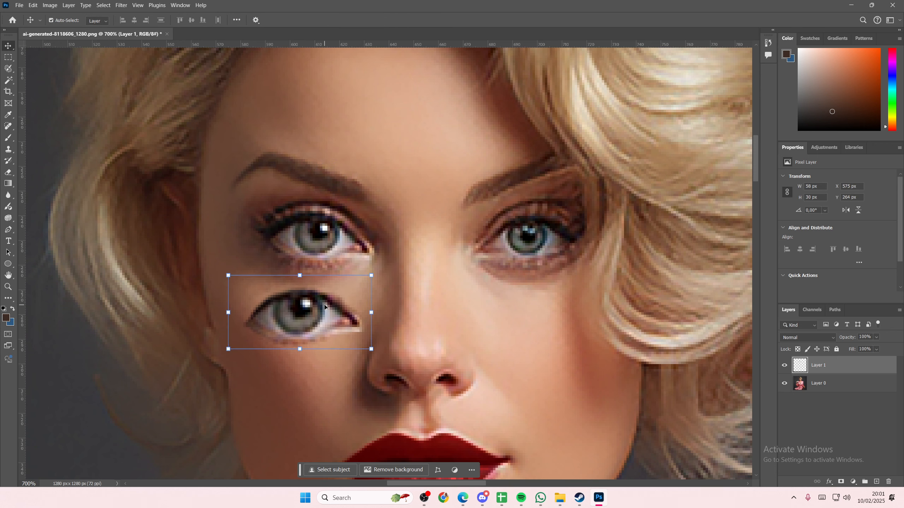
- Duplicate the eye on the cheek, flip the duplicate horizontally, and place it level with the first copy below the other eye
scroll(324, 307, down, 3)
scroll(324, 307, down, 2)
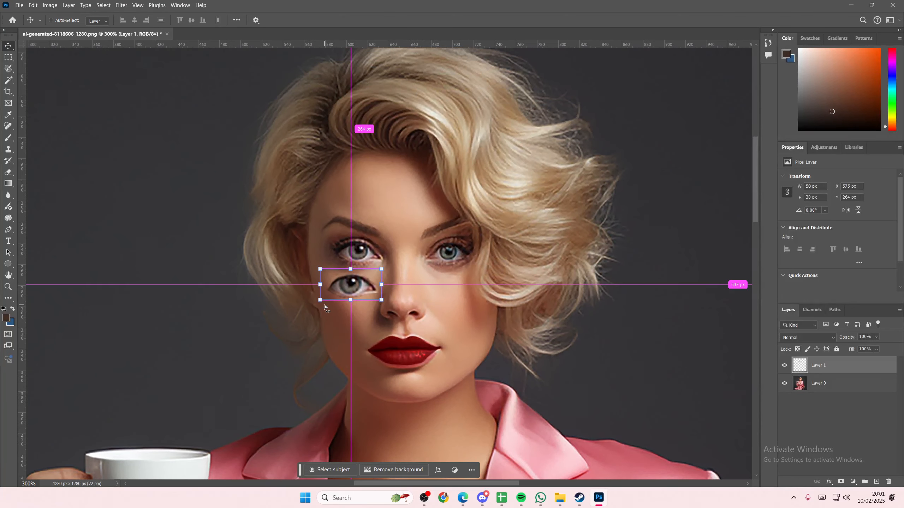
drag(351, 286, 452, 300)
key(ctrl+t)
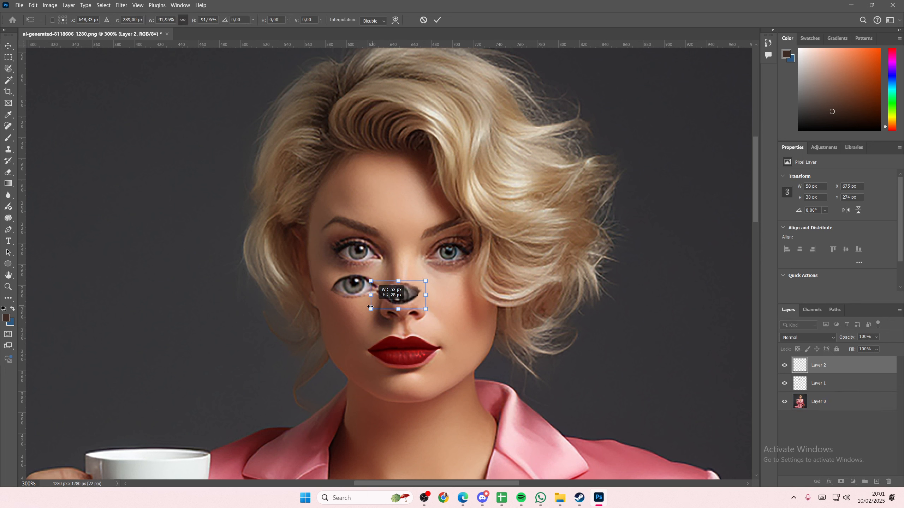
click(442, 332)
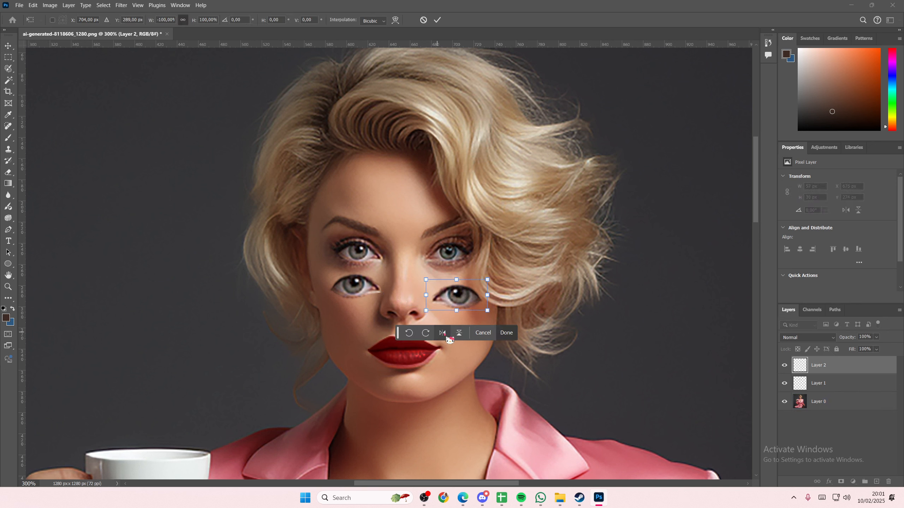
key(Return)
drag(461, 308, 462, 297)
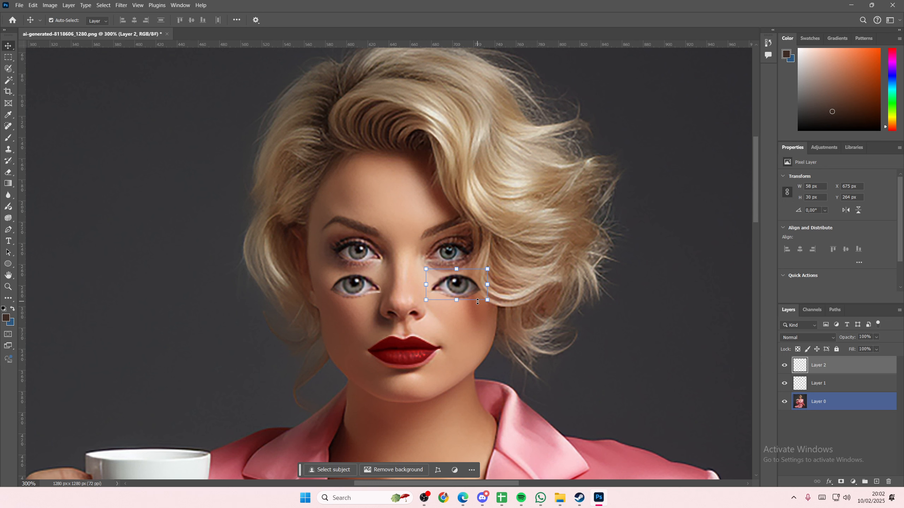
click(639, 305)
drag(453, 294, 454, 292)
- Go through the layers of the two eye copies and make the portrait layer, Layer 0, active
click(826, 387)
click(826, 396)
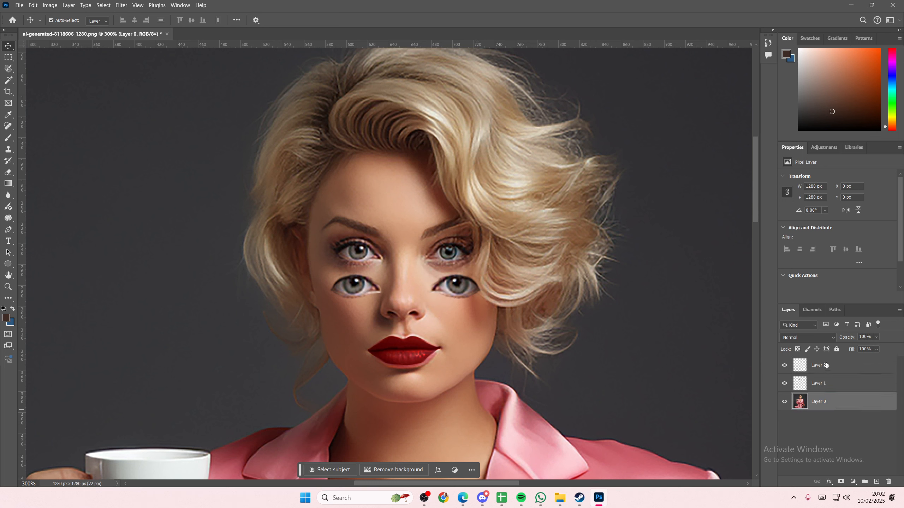
click(826, 365)
click(830, 383)
click(836, 401)
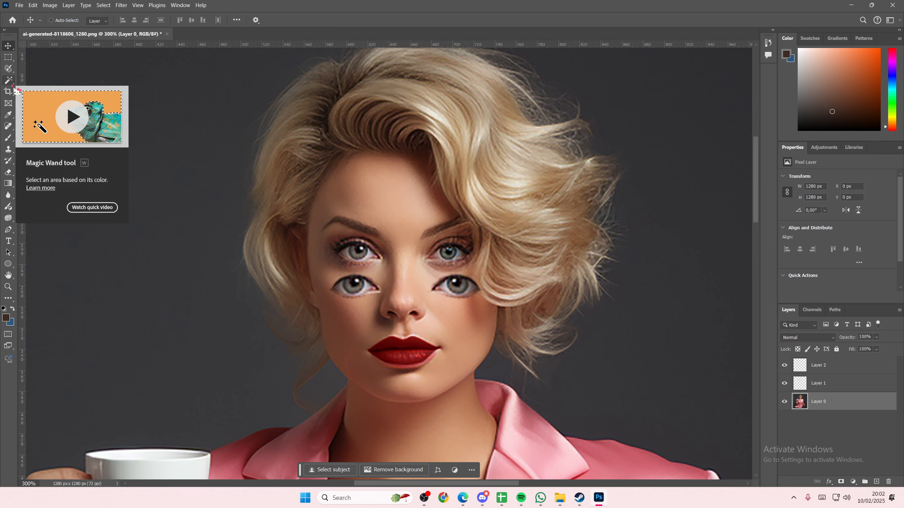
- Replace the eyebrow on the image's left side with forehead skin using the Patch tool, and clear the selection
key(ctrl+plus)
key(ctrl+plus)
key(ctrl+plus)
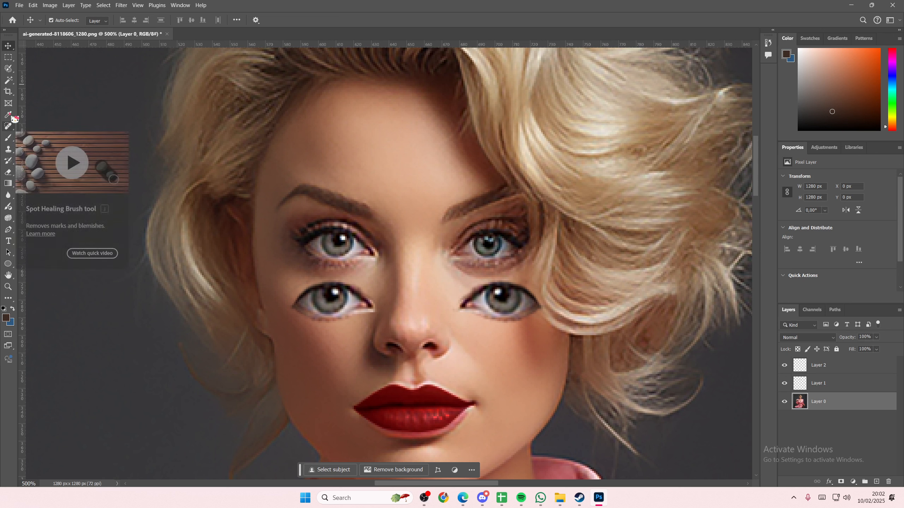
click(8, 127)
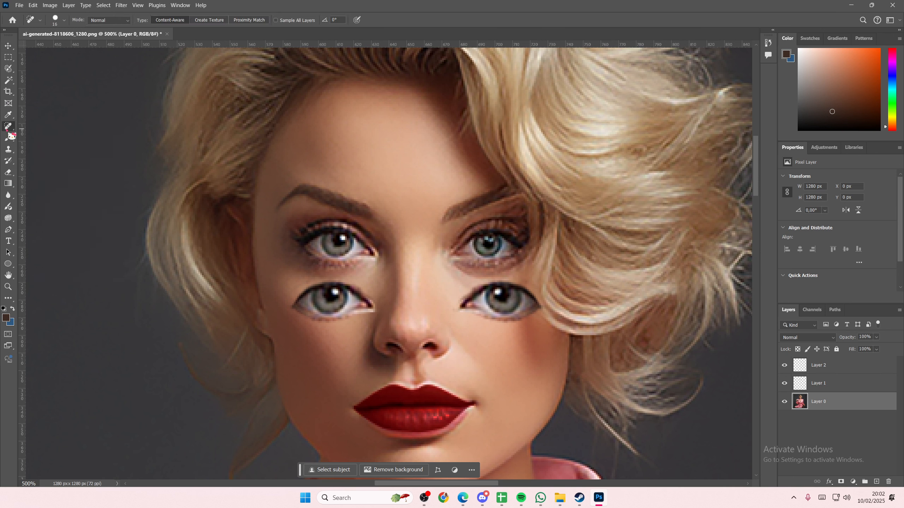
click(45, 151)
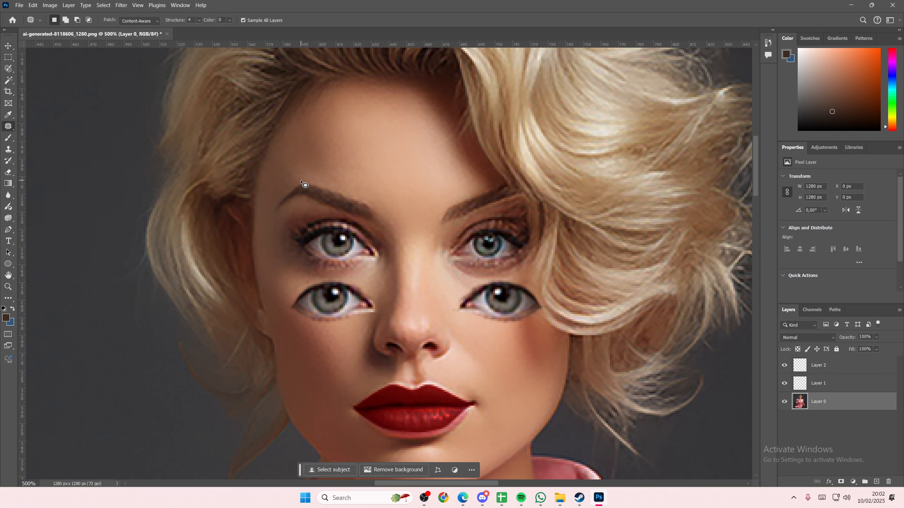
mouse_move(301, 181)
mouse_down()
mouse_move(274, 195)
mouse_move(275, 210)
mouse_move(387, 224)
mouse_move(383, 199)
mouse_move(303, 179)
mouse_move(334, 179)
mouse_move(342, 150)
mouse_up()
drag(338, 191, 345, 140)
key(Return)
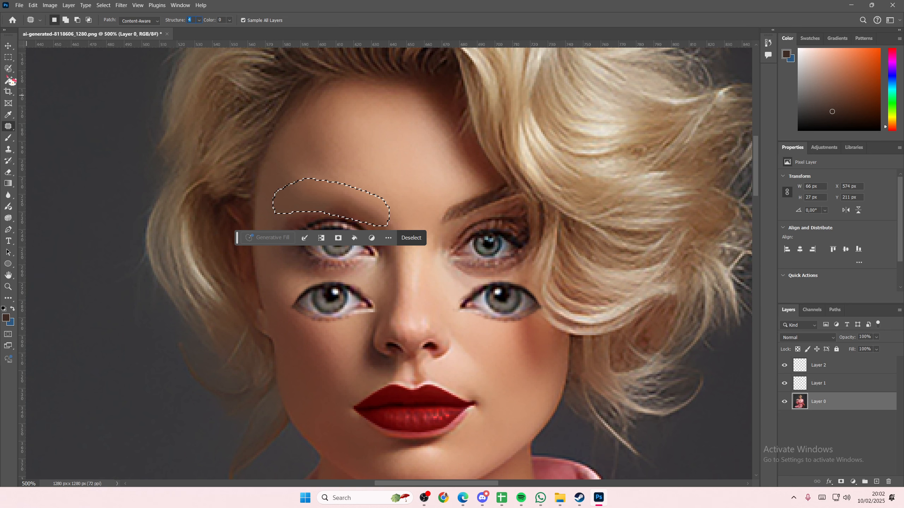
click(7, 58)
click(107, 112)
key(ctrl+minus)
key(ctrl+minus)
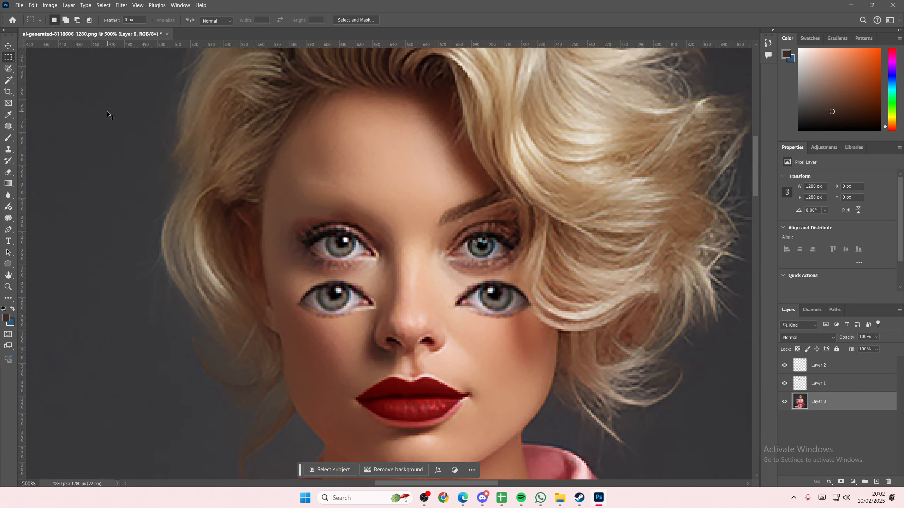